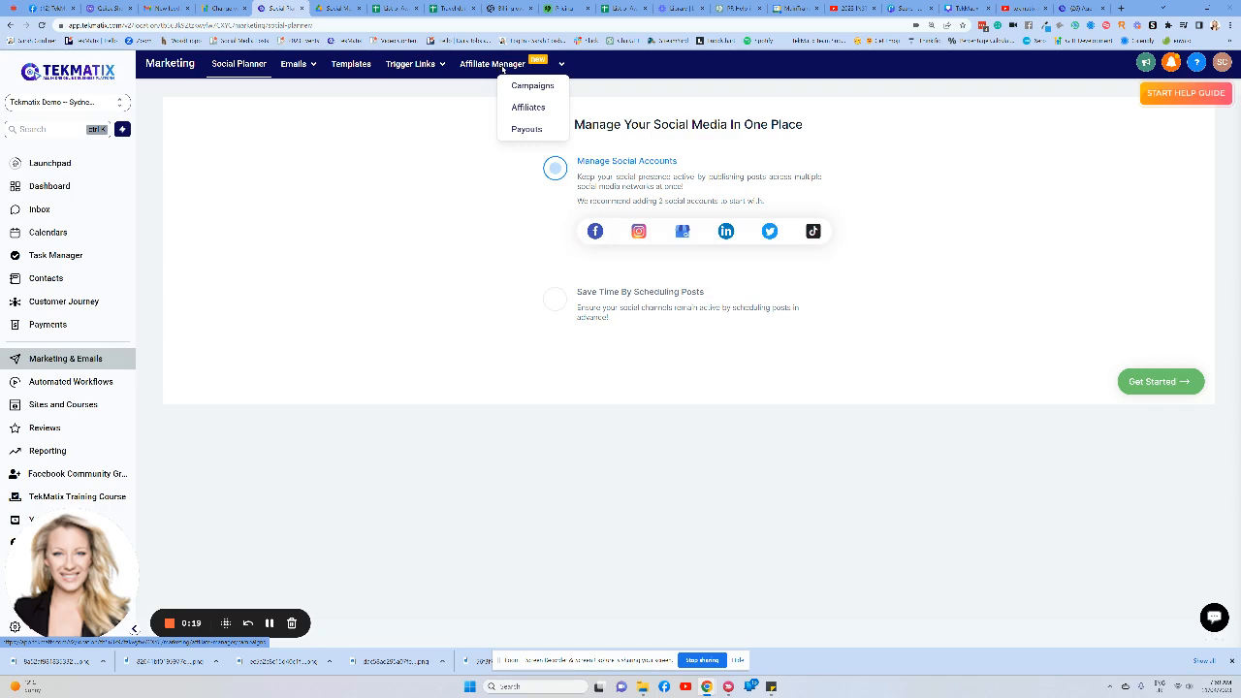
Step: Open the Affiliate Manager's Campaigns page and start a new affiliate campaign
{"action": "left_click", "coordinate": [501, 68]}
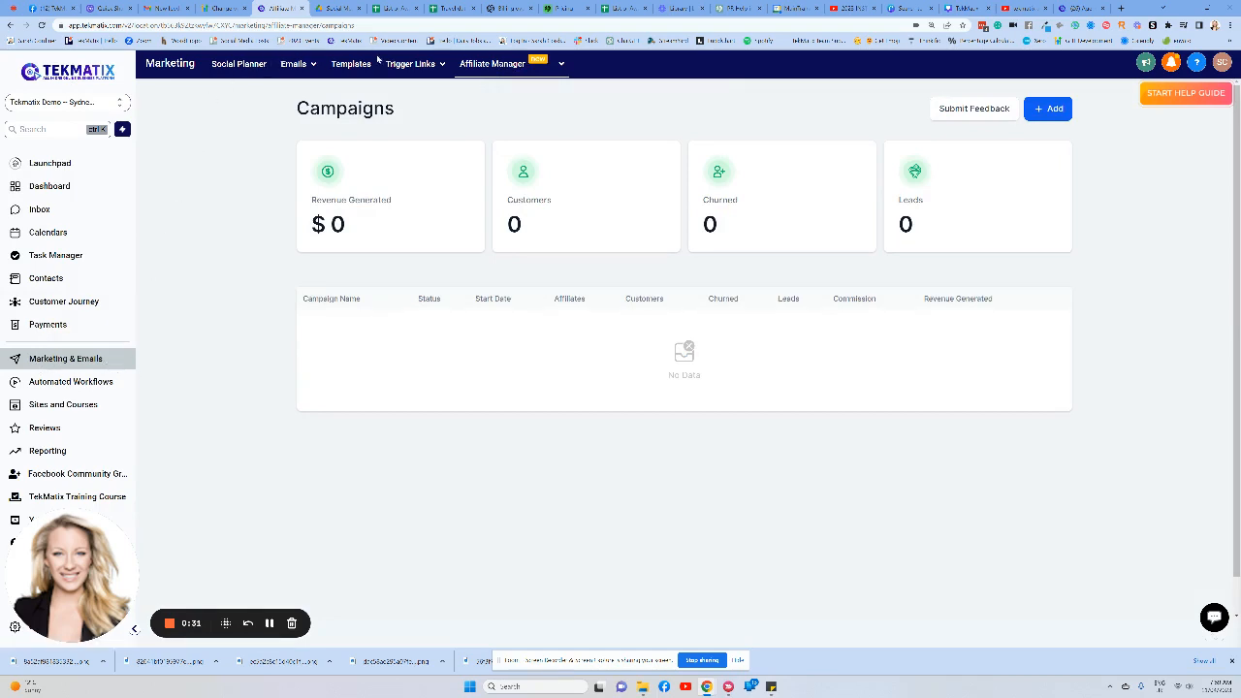
{"action": "mouse_move", "coordinate": [493, 64]}
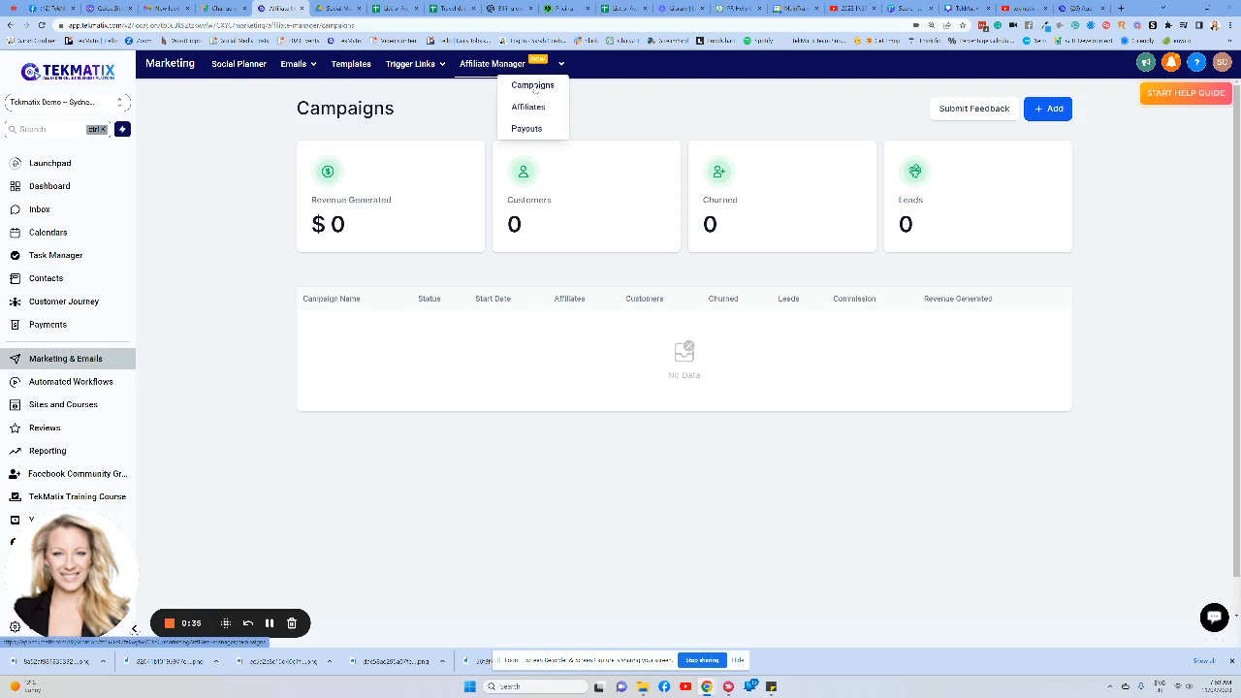
{"action": "left_click", "coordinate": [530, 86]}
{"action": "mouse_move", "coordinate": [531, 88]}
{"action": "left_click", "coordinate": [530, 88]}
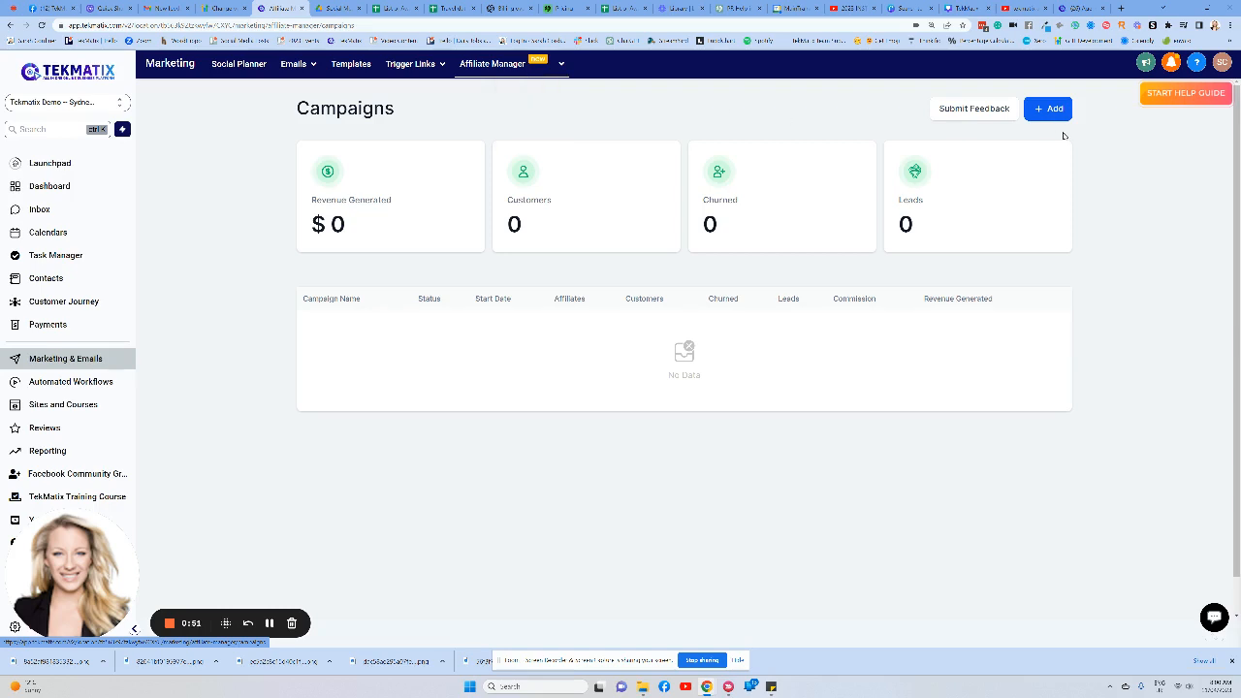
{"action": "left_click", "coordinate": [1047, 109]}
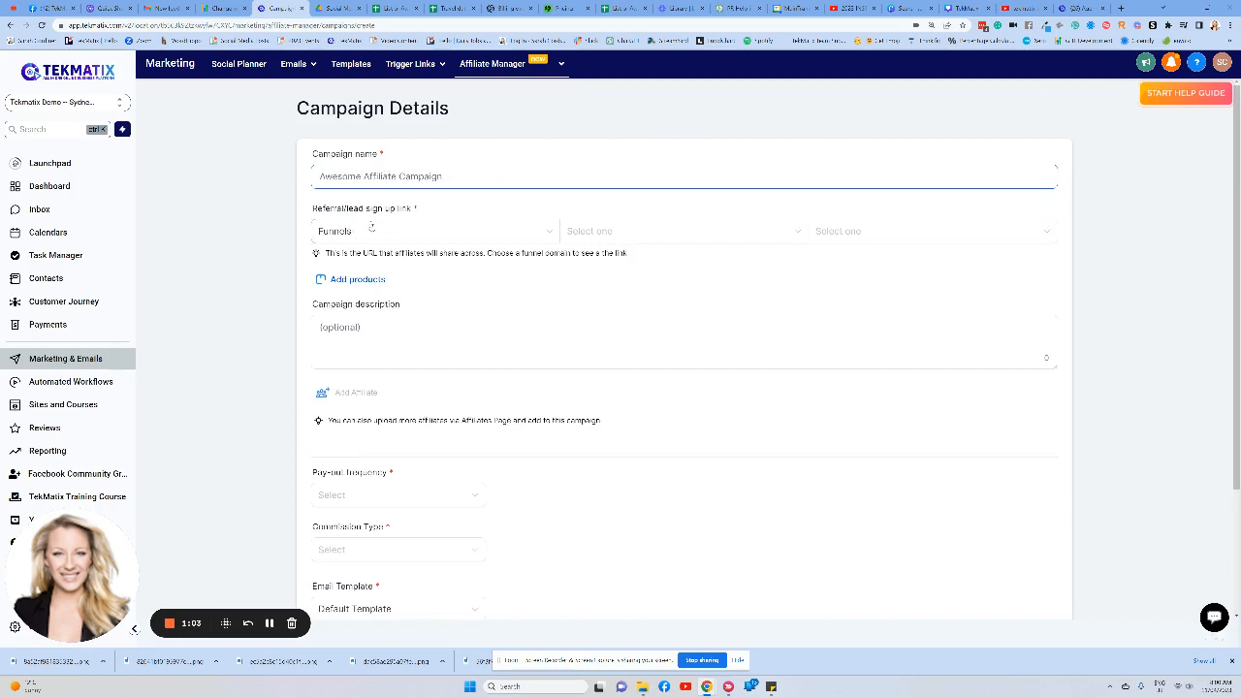
Step: Examine the new campaign's referral link funnel choices, product option and description field without filling them in
{"action": "left_click", "coordinate": [625, 240]}
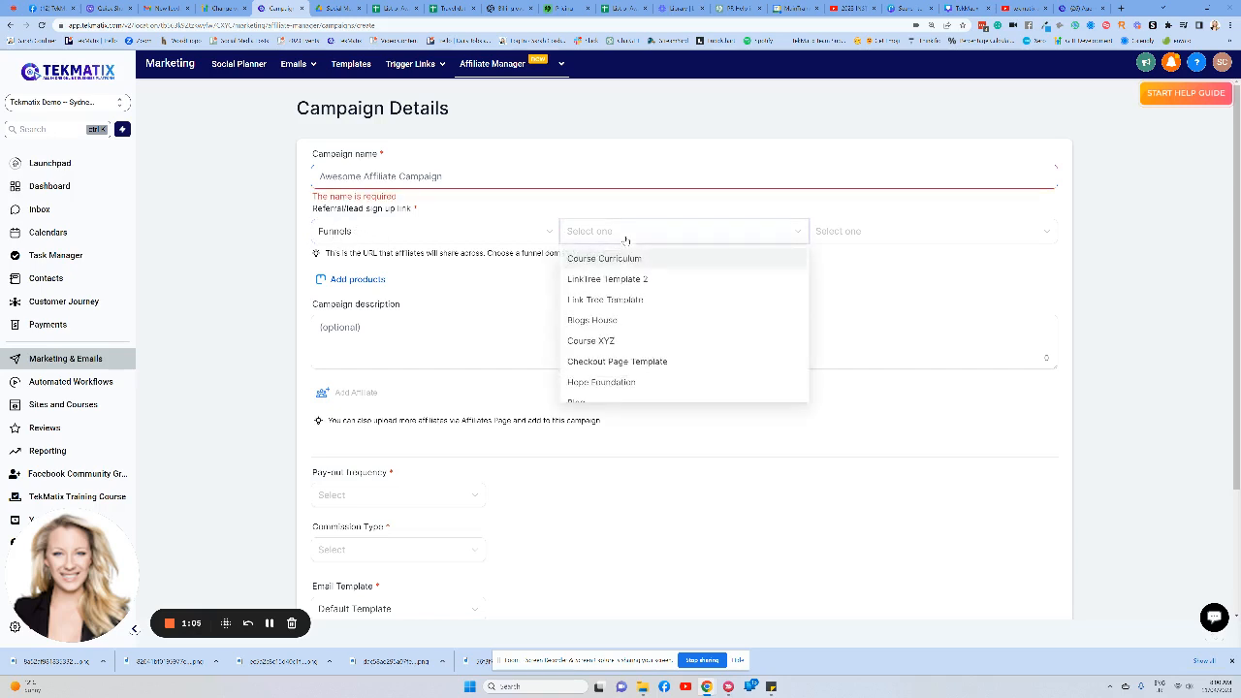
{"action": "left_click", "coordinate": [851, 236]}
{"action": "left_click", "coordinate": [606, 201]}
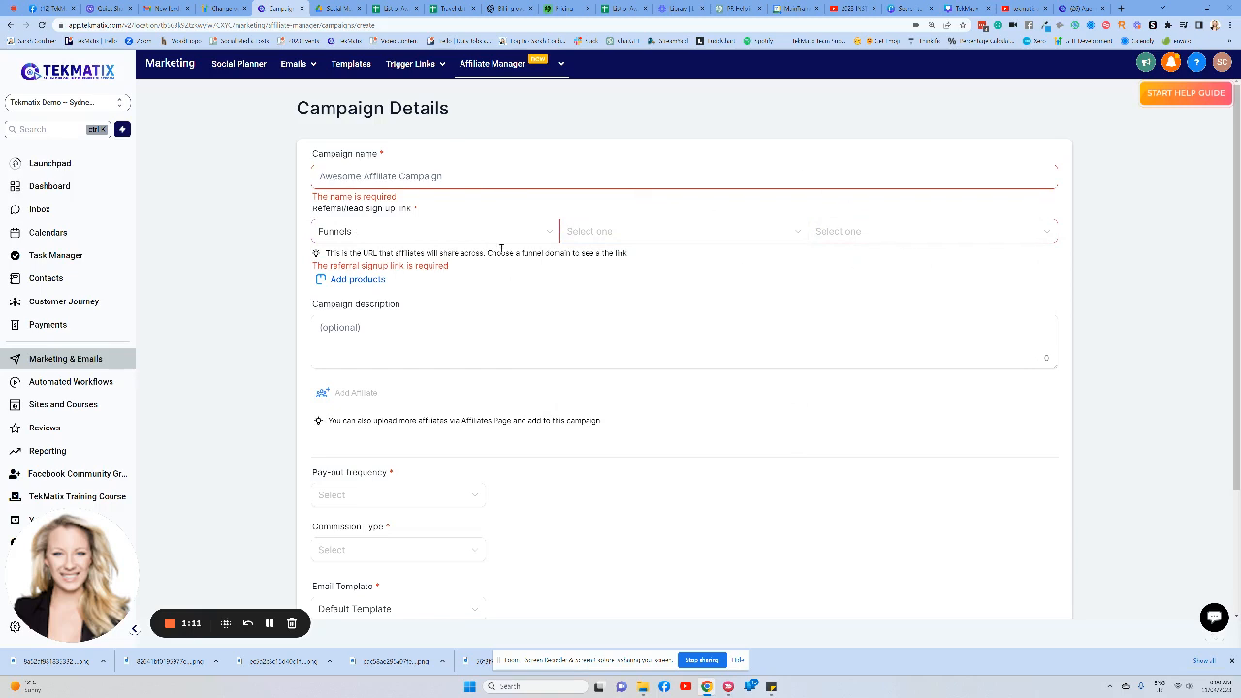
{"action": "scroll", "coordinate": [455, 233], "scroll_direction": "down", "scroll_amount": 1}
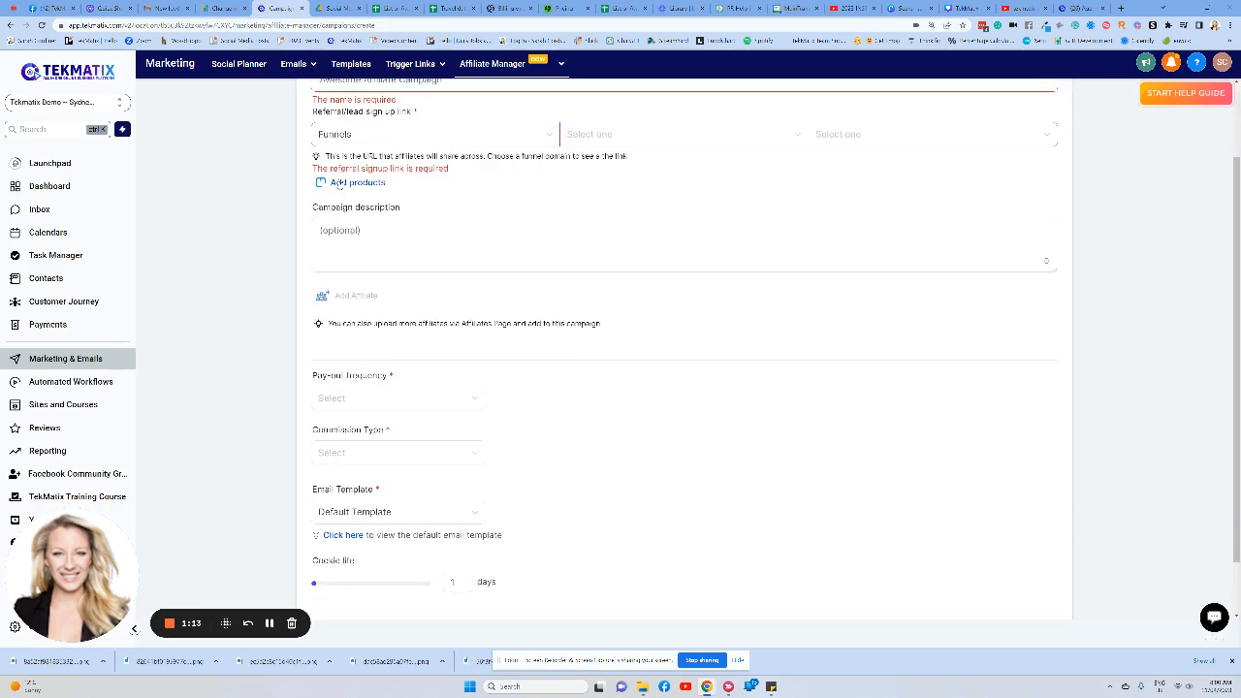
{"action": "scroll", "coordinate": [351, 189], "scroll_direction": "up", "scroll_amount": 1}
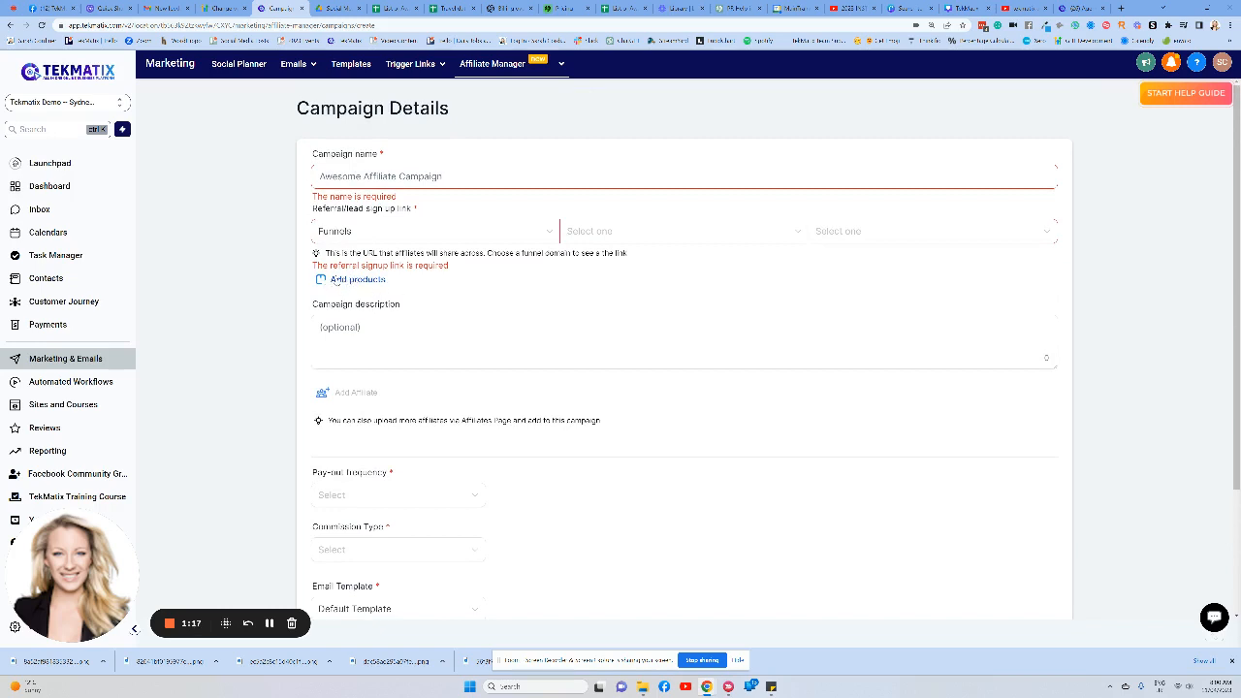
{"action": "scroll", "coordinate": [359, 281], "scroll_direction": "down", "scroll_amount": 1}
{"action": "left_click", "coordinate": [357, 230]}
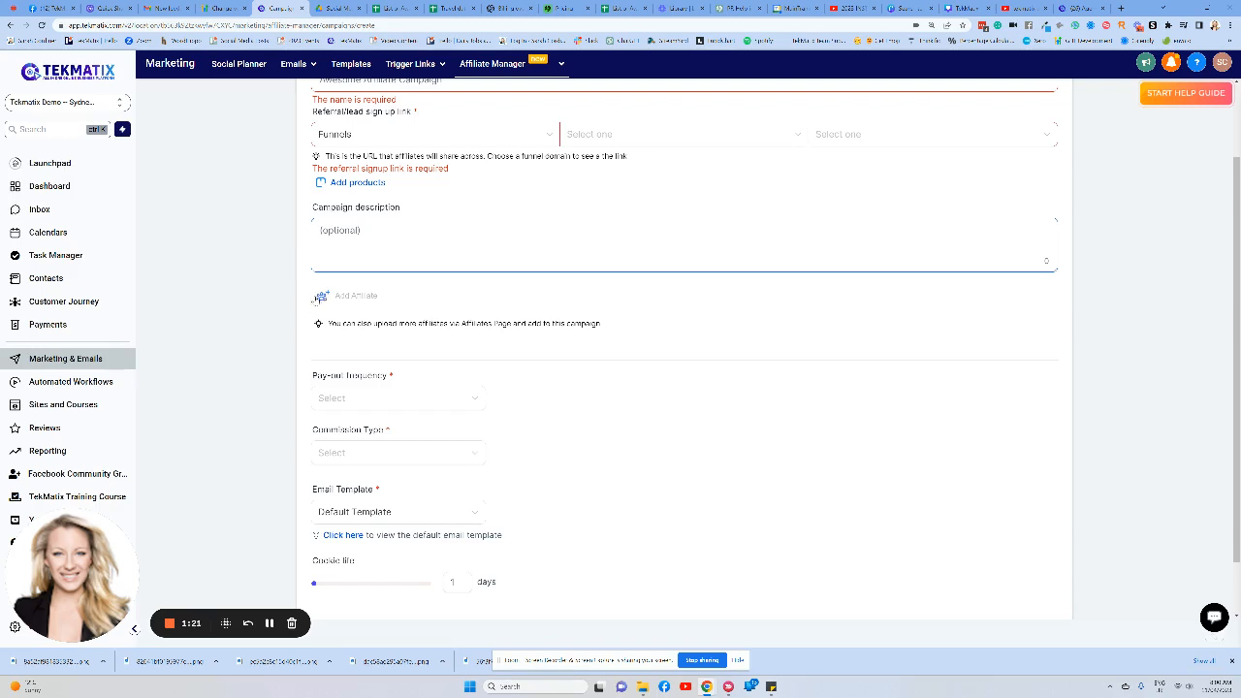
{"action": "scroll", "coordinate": [322, 300], "scroll_direction": "up", "scroll_amount": 1}
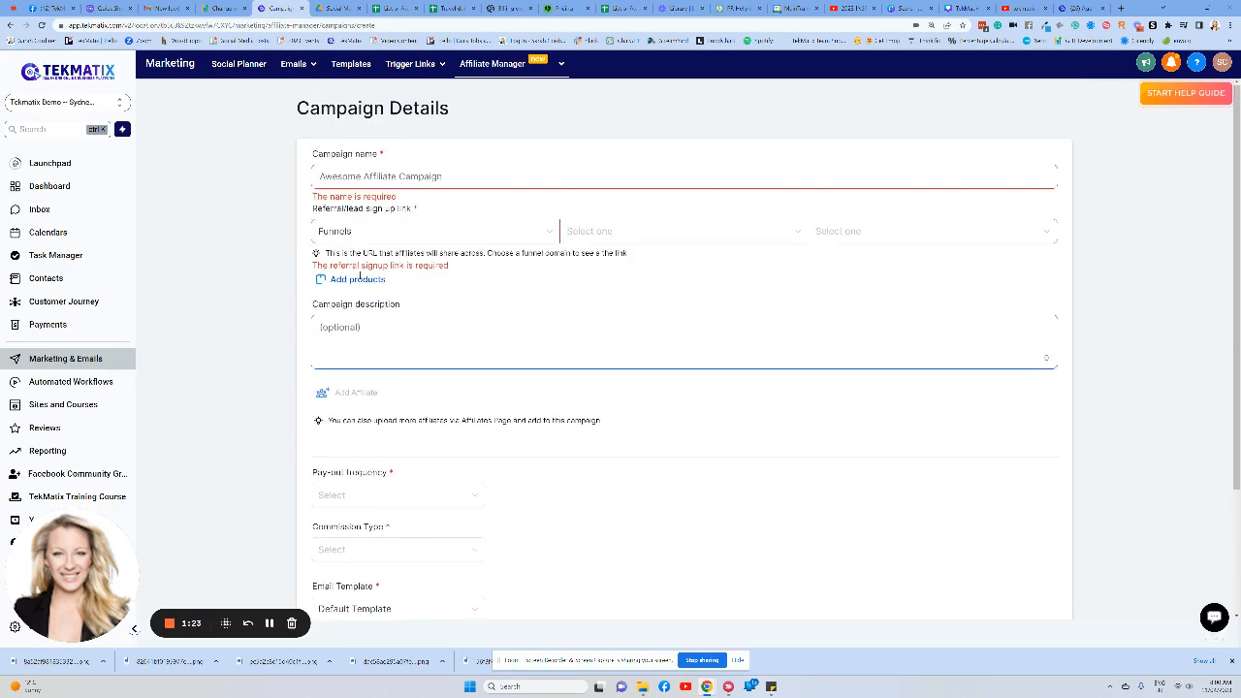
{"action": "mouse_move", "coordinate": [501, 64]}
{"action": "scroll", "coordinate": [388, 290], "scroll_direction": "down", "scroll_amount": 3}
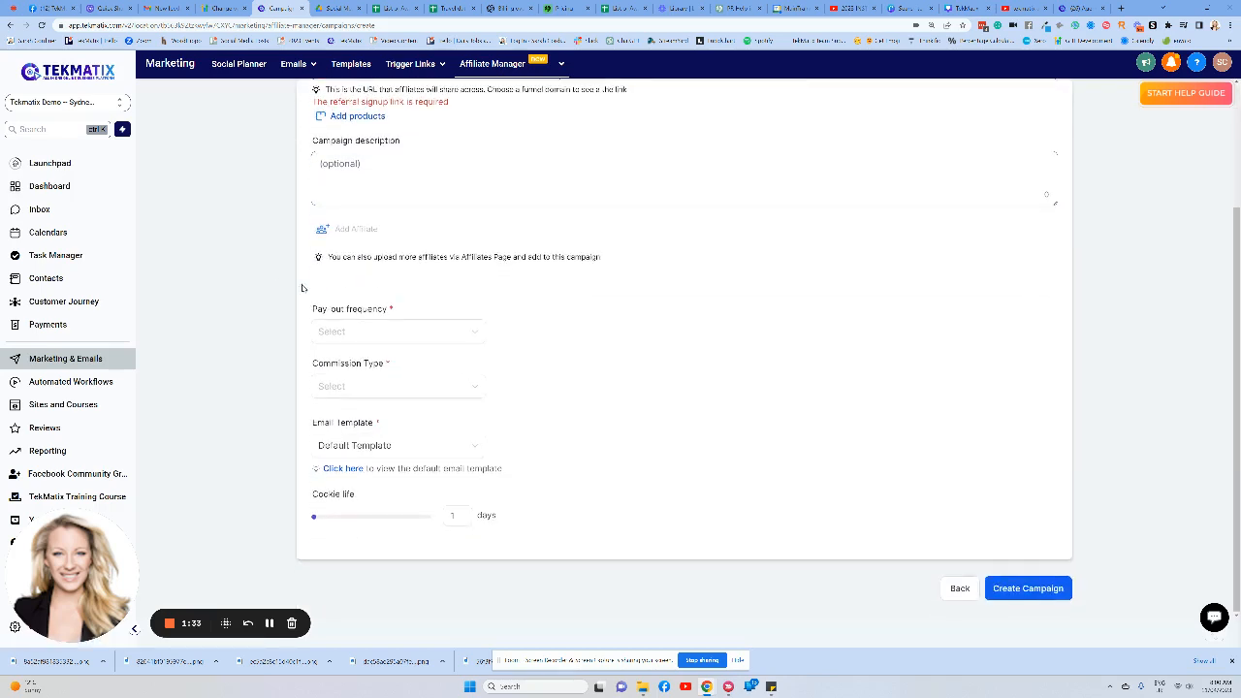
Step: Check the payout frequency options and compare the two commission types, leaving the type on Percentage Commission
{"action": "left_click", "coordinate": [355, 332]}
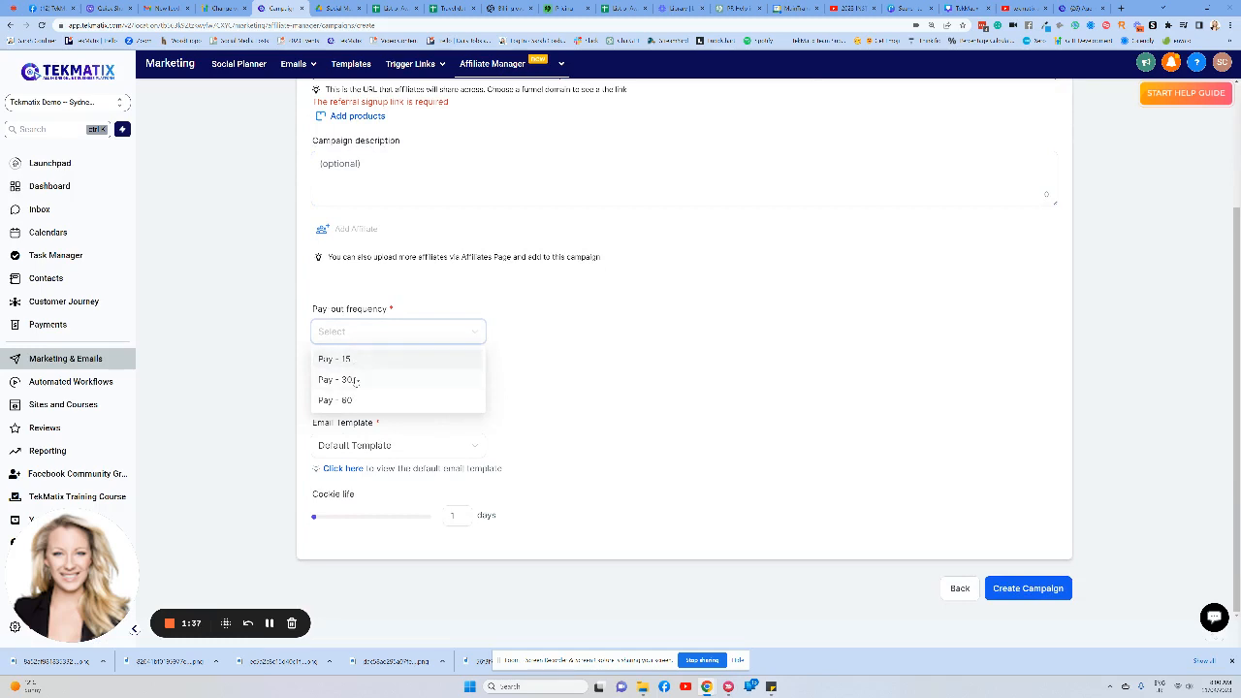
{"action": "left_click", "coordinate": [588, 360]}
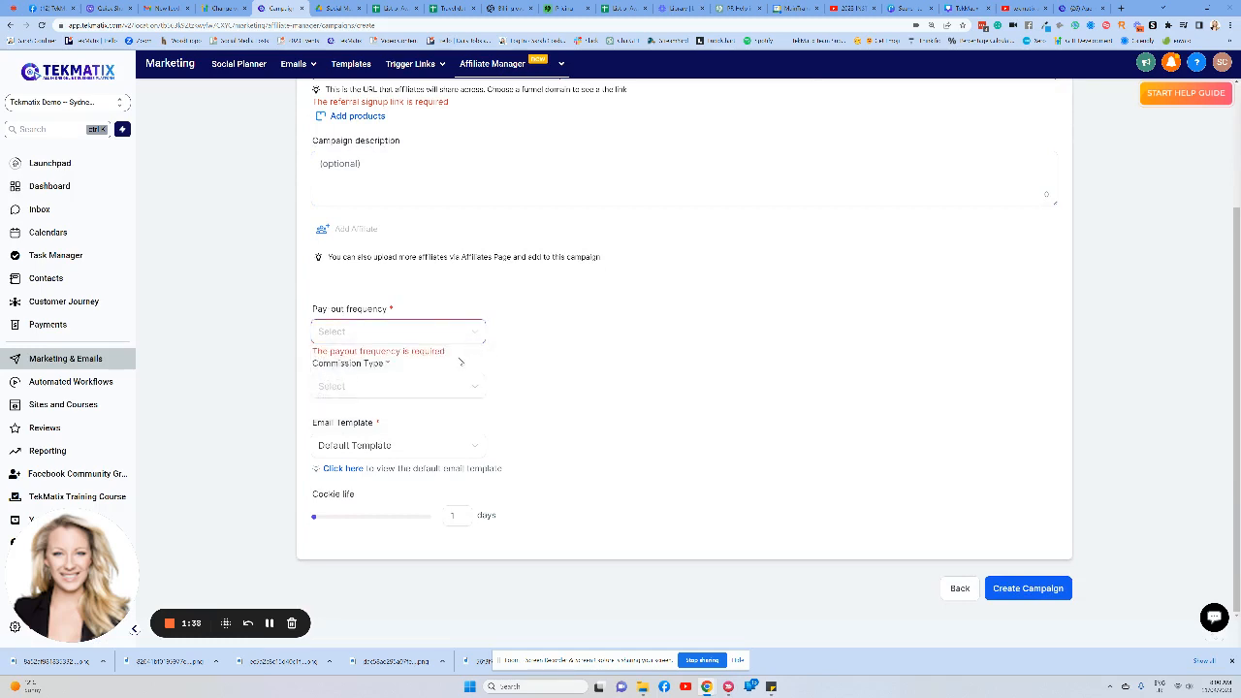
{"action": "left_click", "coordinate": [370, 388]}
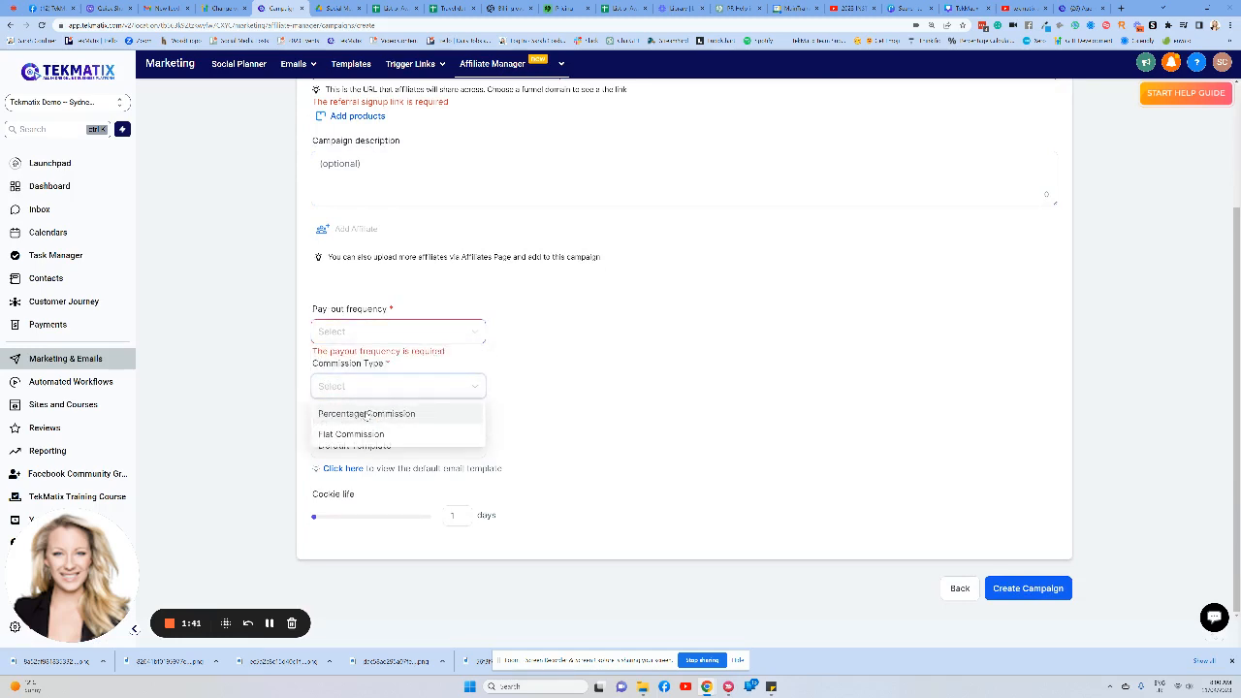
{"action": "left_click", "coordinate": [367, 414]}
{"action": "left_click", "coordinate": [549, 389]}
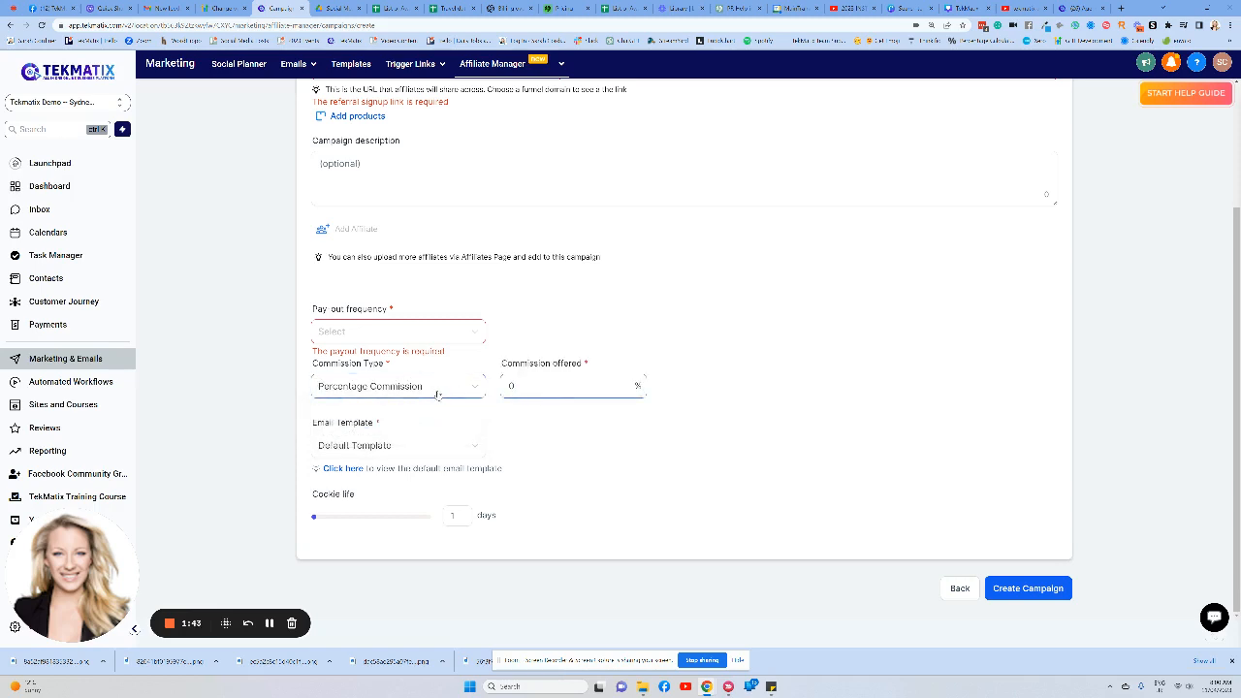
{"action": "left_click", "coordinate": [432, 390]}
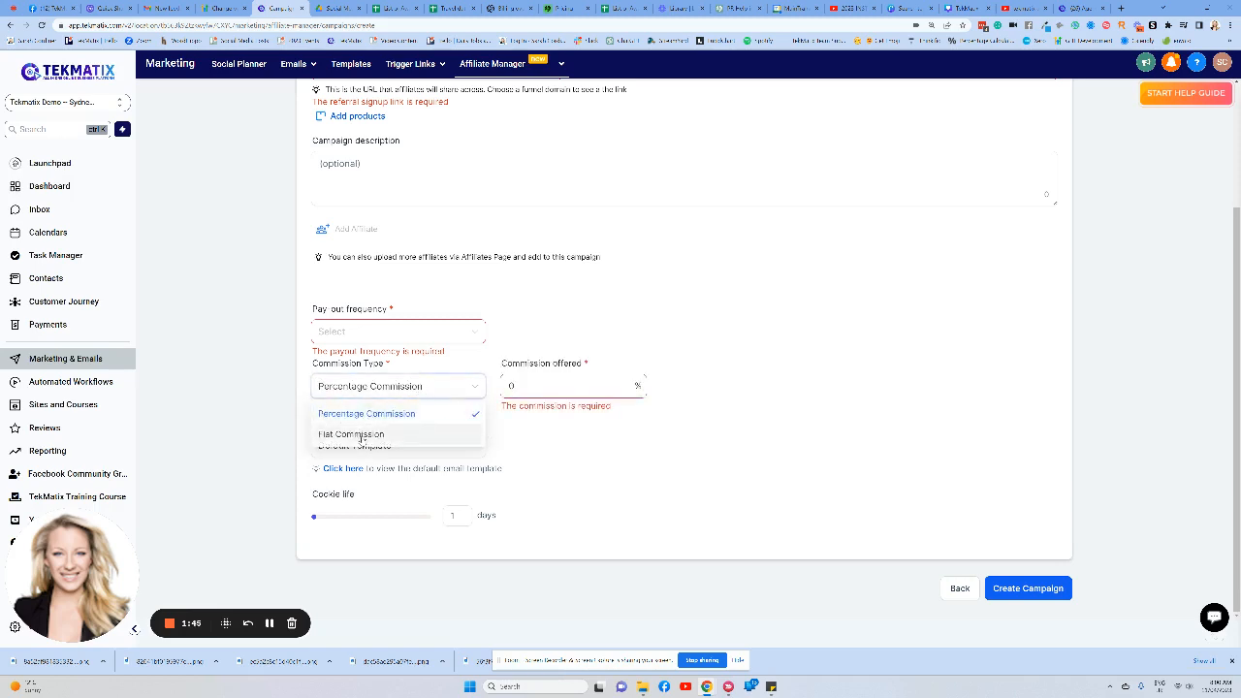
{"action": "left_click", "coordinate": [360, 436]}
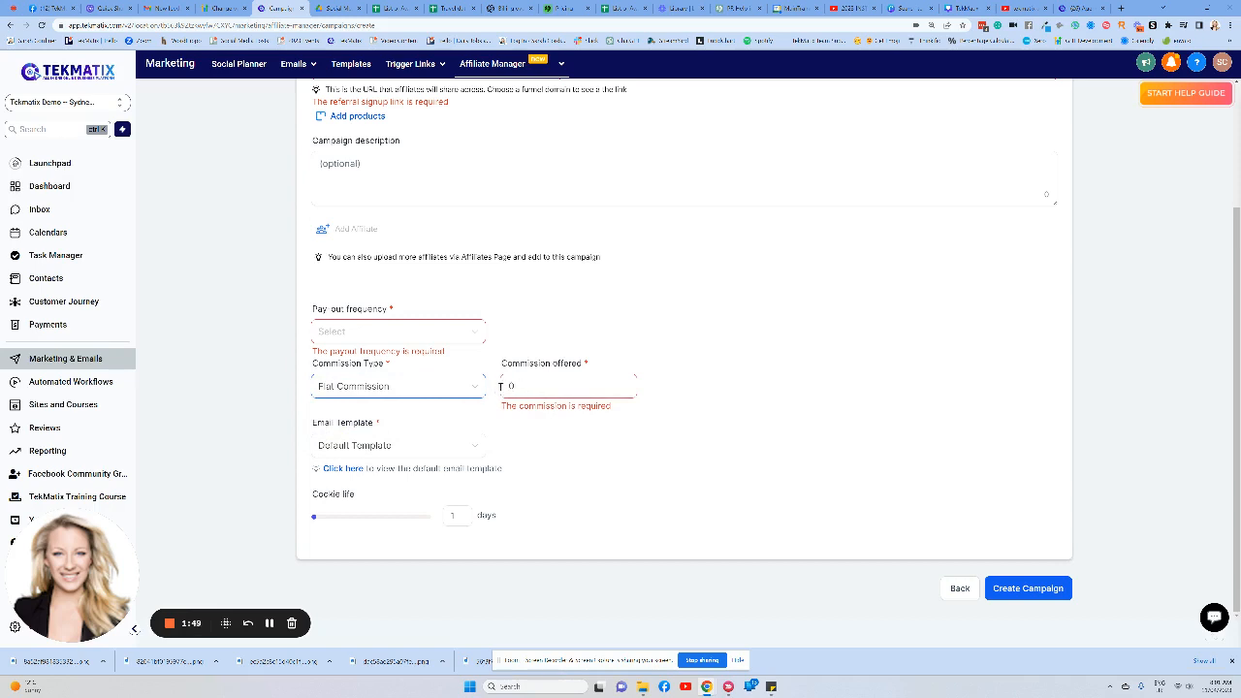
{"action": "left_click", "coordinate": [424, 392]}
{"action": "left_click", "coordinate": [378, 412]}
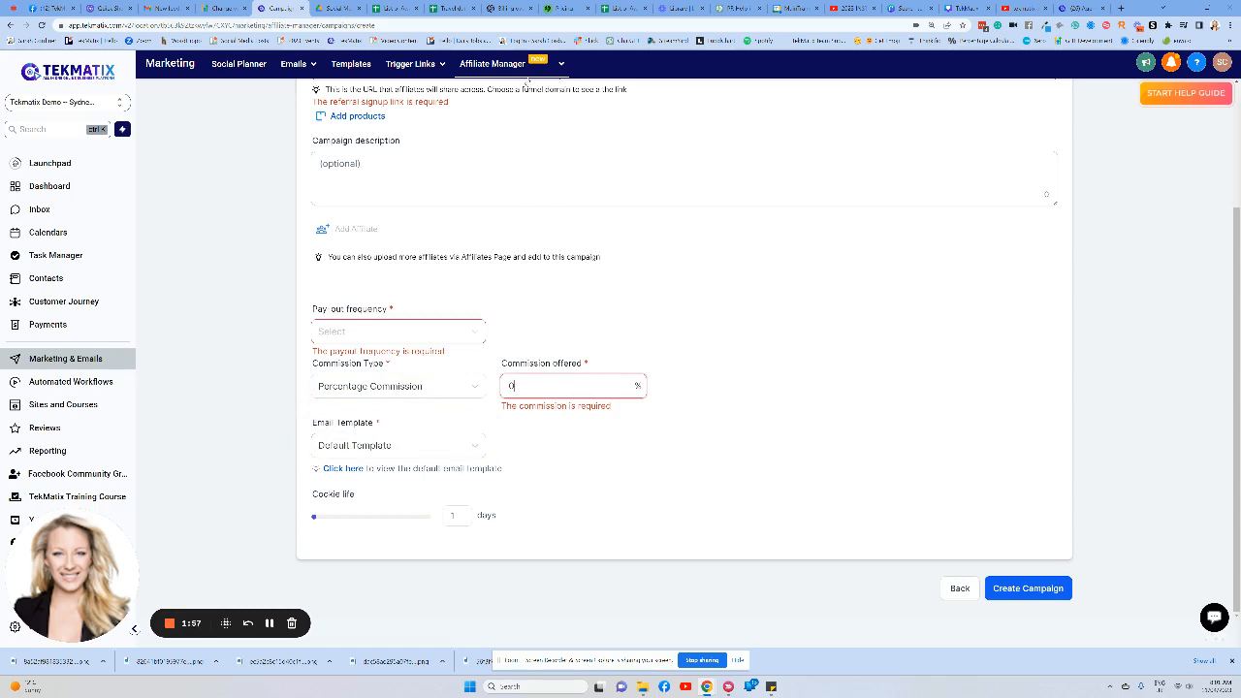
Step: Try a cookie life of 365 days for the campaign, and reduce it to 83 days
{"action": "left_click", "coordinate": [528, 64]}
{"action": "mouse_move", "coordinate": [309, 64]}
{"action": "left_click", "coordinate": [427, 518]}
{"action": "left_click_drag", "start_coordinate": [428, 519], "coordinate": [441, 519]}
{"action": "left_click_drag", "start_coordinate": [431, 521], "coordinate": [434, 521]}
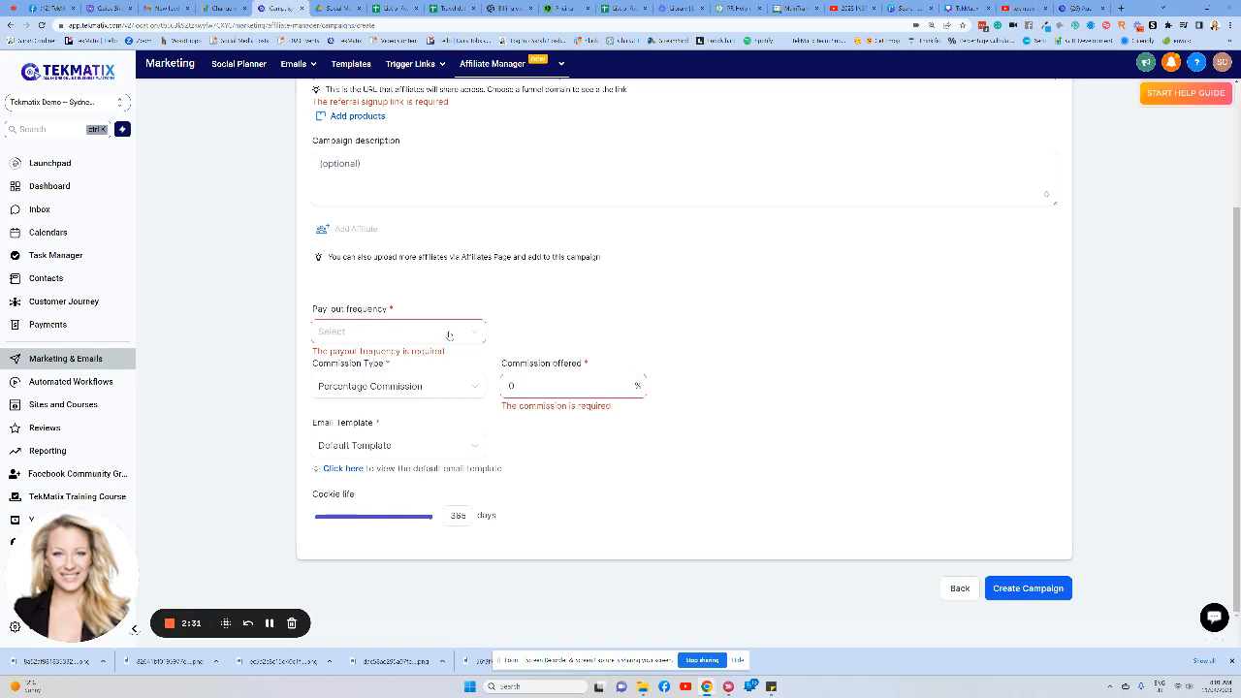
{"action": "left_click", "coordinate": [333, 520]}
{"action": "left_click", "coordinate": [326, 519]}
{"action": "left_click", "coordinate": [341, 520]}
Step: Leave the campaign form without creating the campaign, and view the Affiliate Manager's Affiliates and Payouts pages
{"action": "scroll", "coordinate": [485, 502], "scroll_direction": "up", "scroll_amount": 1}
{"action": "scroll", "coordinate": [486, 502], "scroll_direction": "down", "scroll_amount": 1}
{"action": "scroll", "coordinate": [408, 408], "scroll_direction": "up", "scroll_amount": 2}
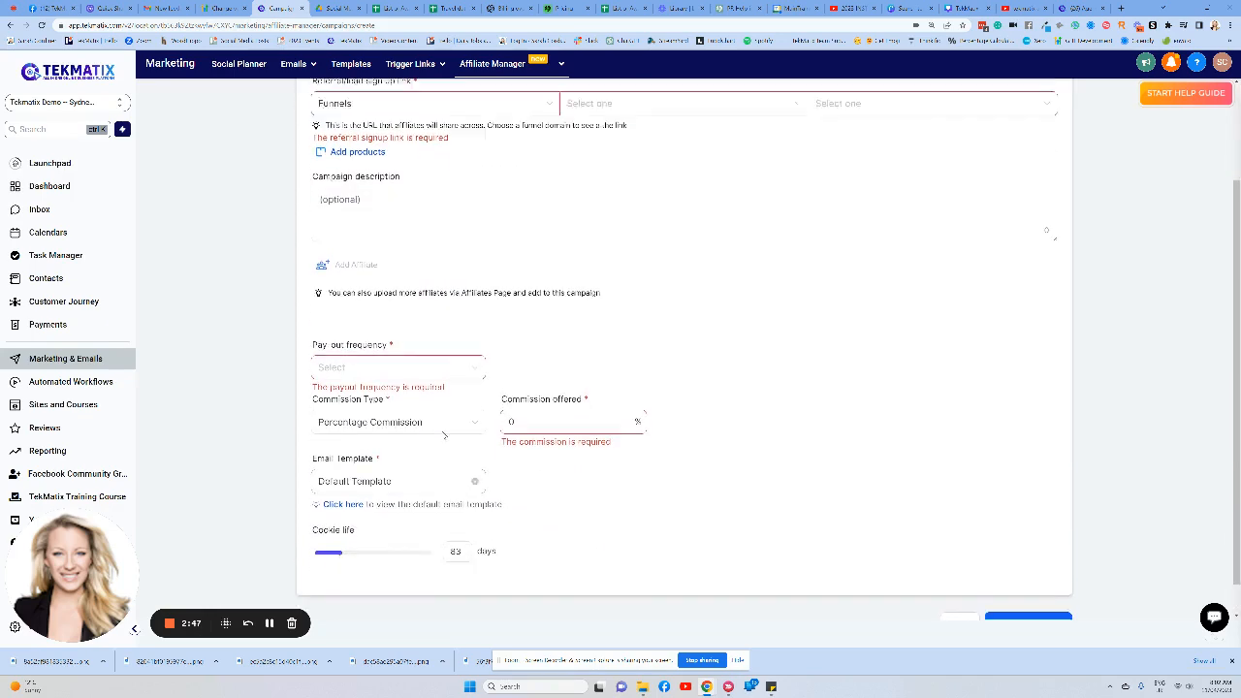
{"action": "scroll", "coordinate": [408, 408], "scroll_direction": "down", "scroll_amount": 2}
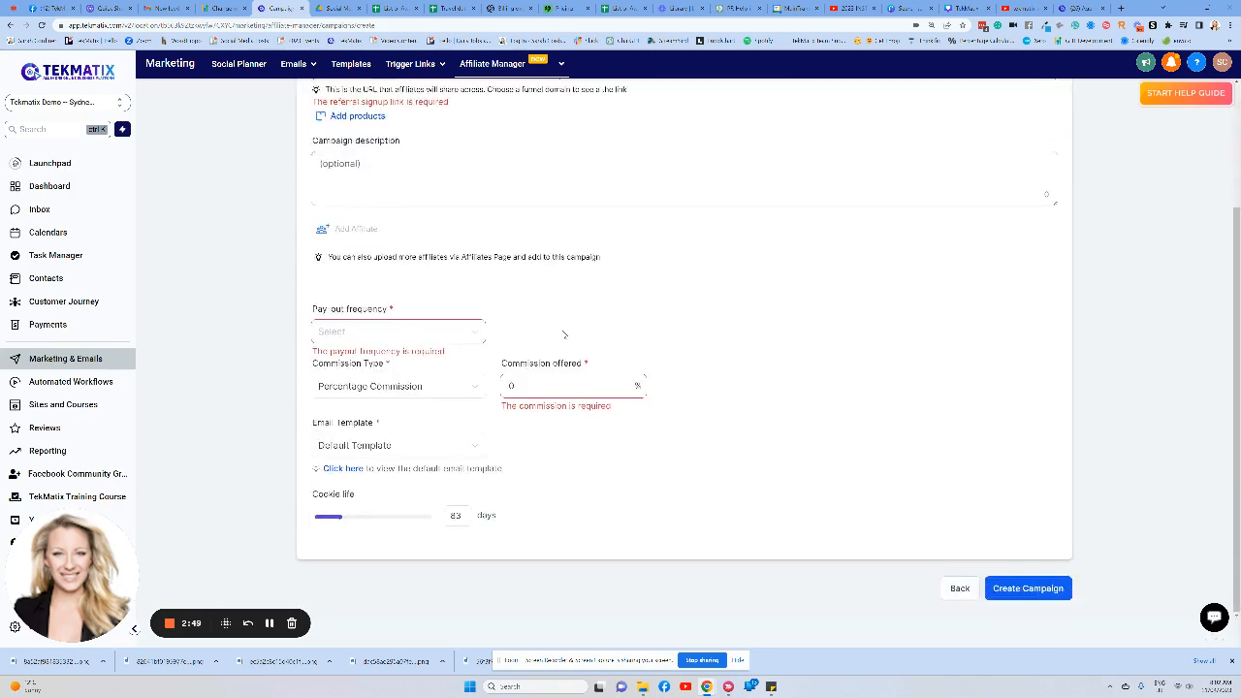
{"action": "scroll", "coordinate": [526, 288], "scroll_direction": "up", "scroll_amount": 2}
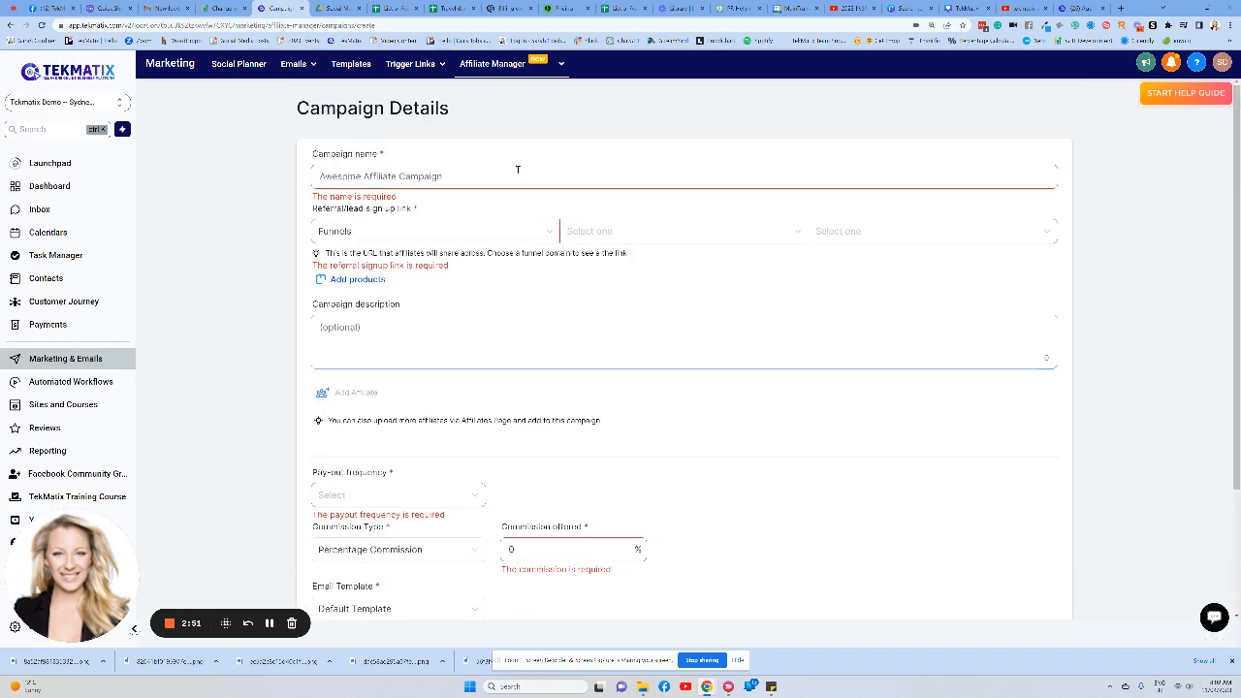
{"action": "mouse_move", "coordinate": [504, 70]}
{"action": "left_click", "coordinate": [528, 108]}
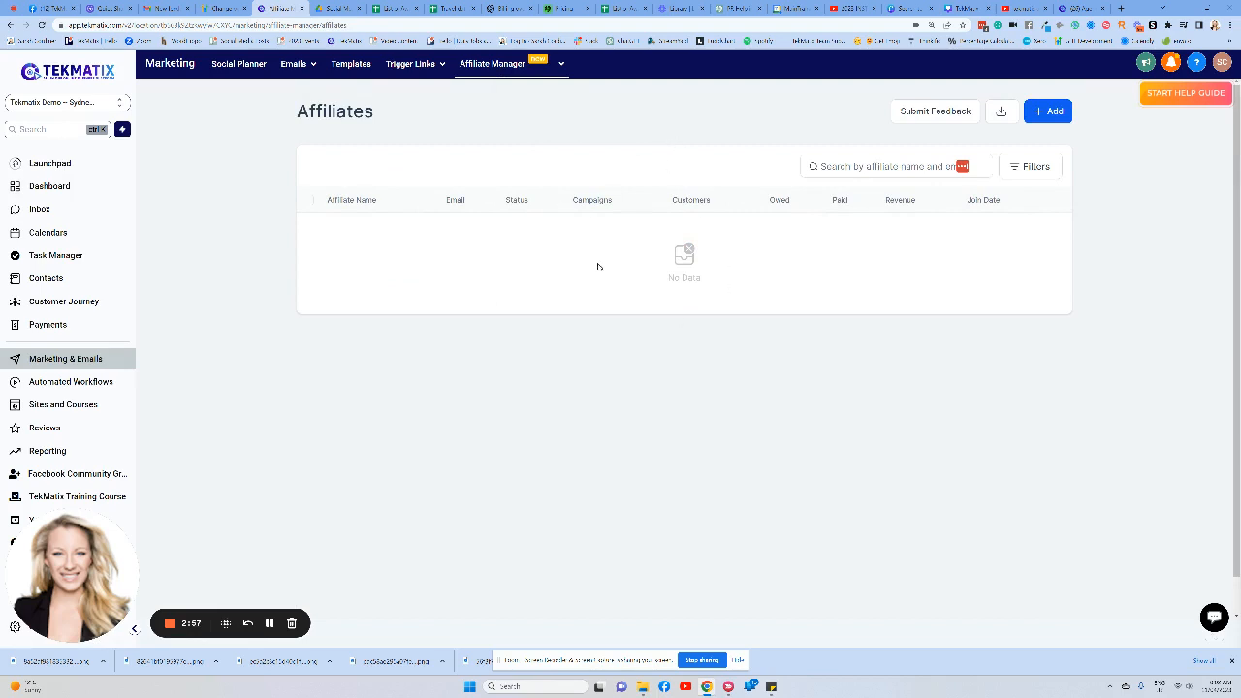
{"action": "mouse_move", "coordinate": [507, 63]}
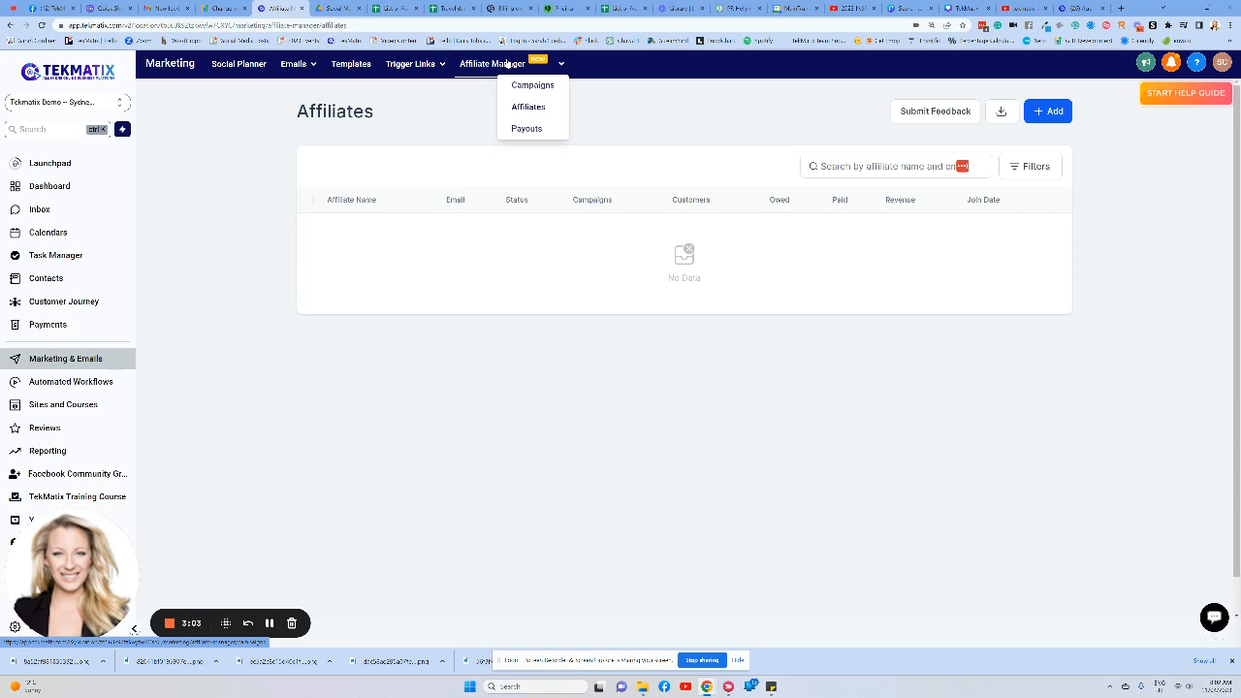
{"action": "left_click", "coordinate": [530, 131]}
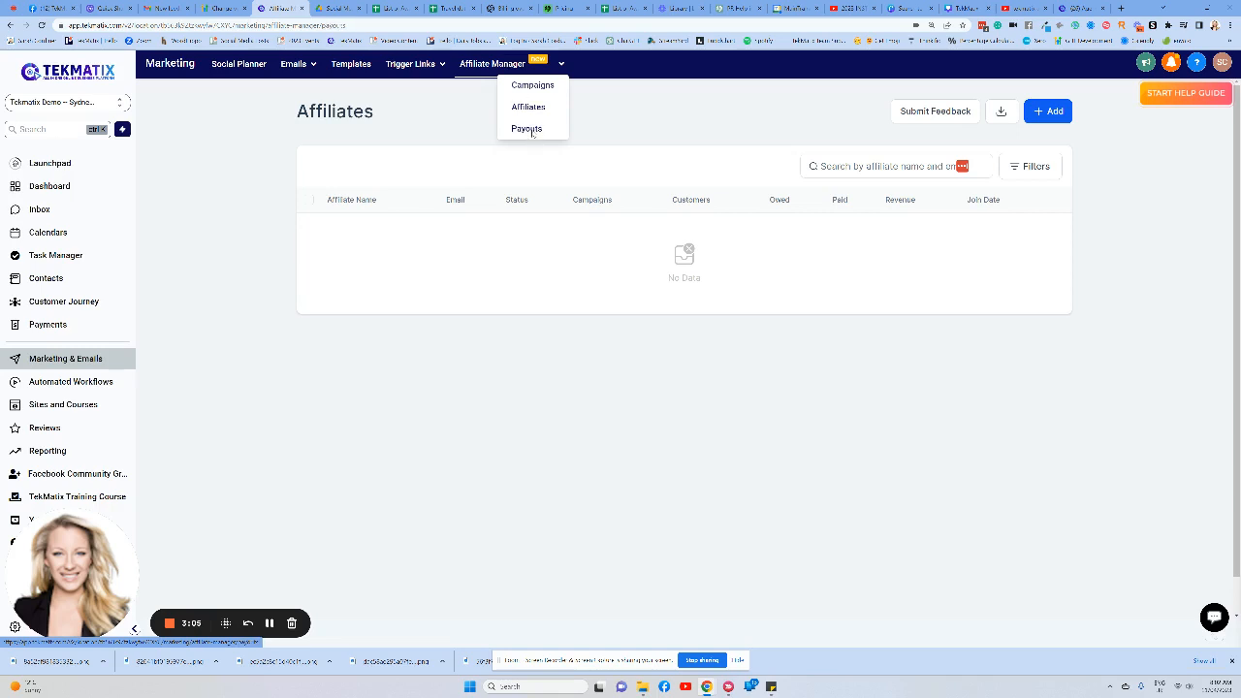